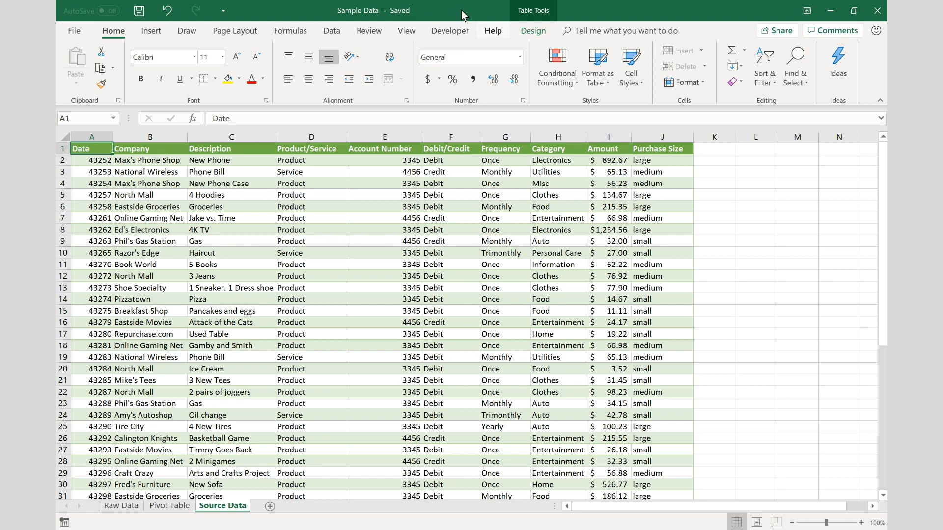
- Enable the Developer tab in the ribbon customization options
{"action": "left_click", "coordinate": [71, 33]}
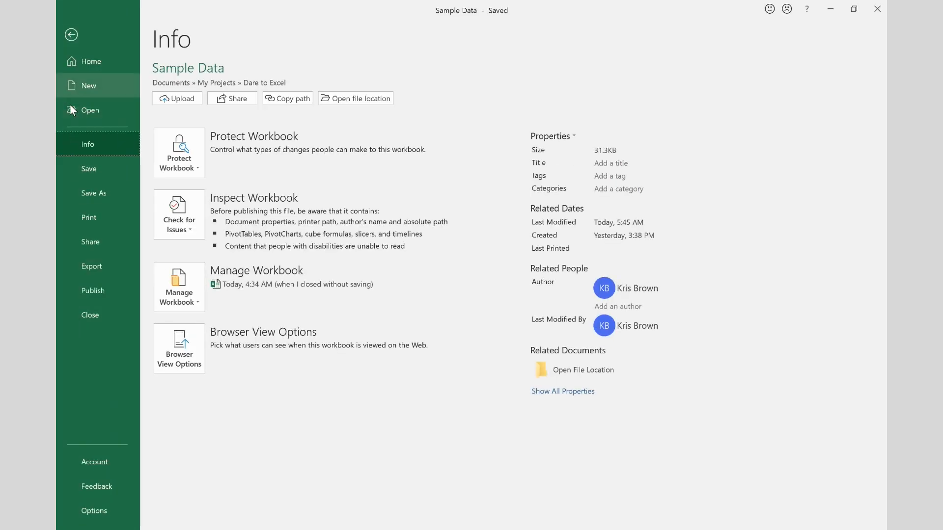
{"action": "left_click", "coordinate": [81, 506]}
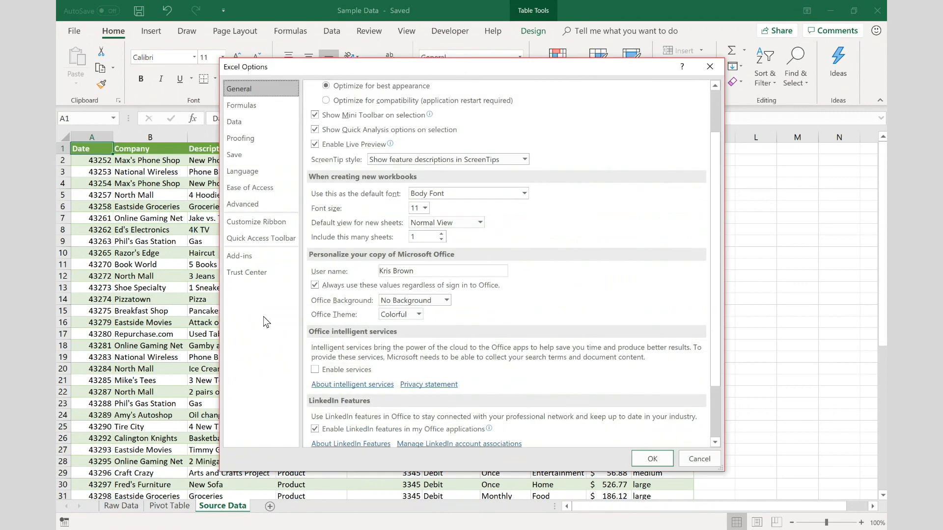
{"action": "left_click", "coordinate": [260, 225]}
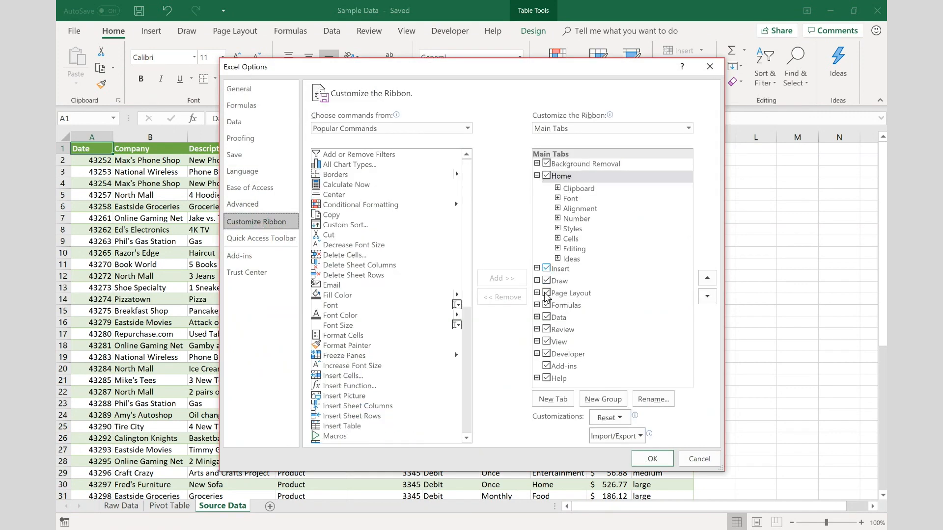
{"action": "left_click", "coordinate": [548, 357]}
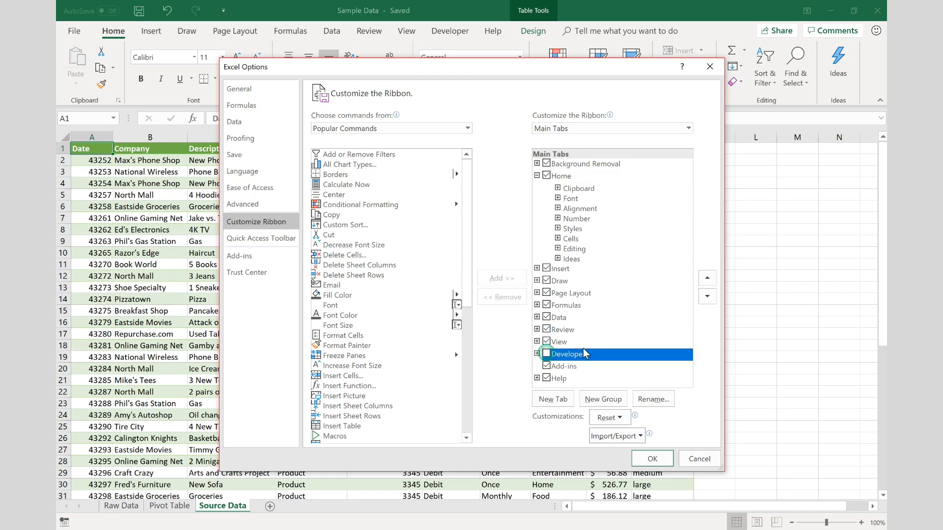
{"action": "left_click", "coordinate": [657, 460]}
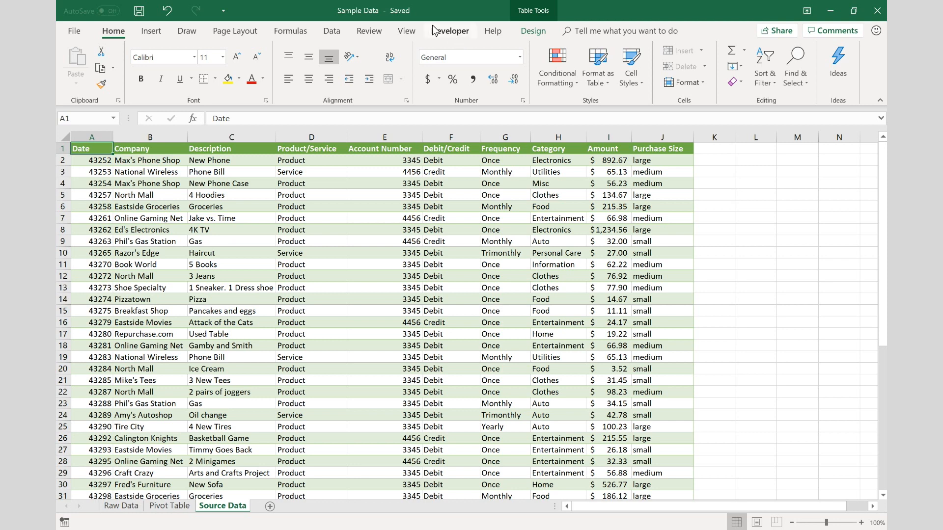
- Open the Visual Basic editor to view the code window, and close it again
{"action": "left_click", "coordinate": [451, 33]}
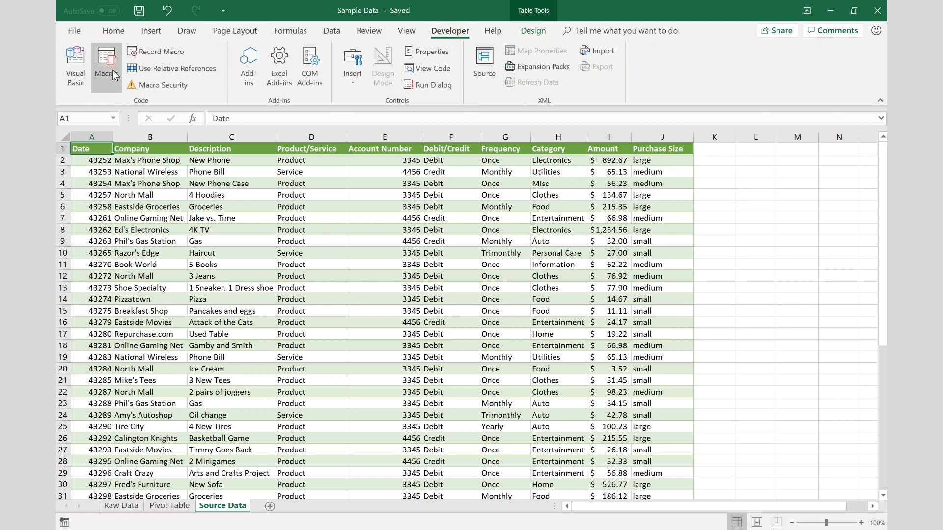
{"action": "left_click", "coordinate": [76, 84]}
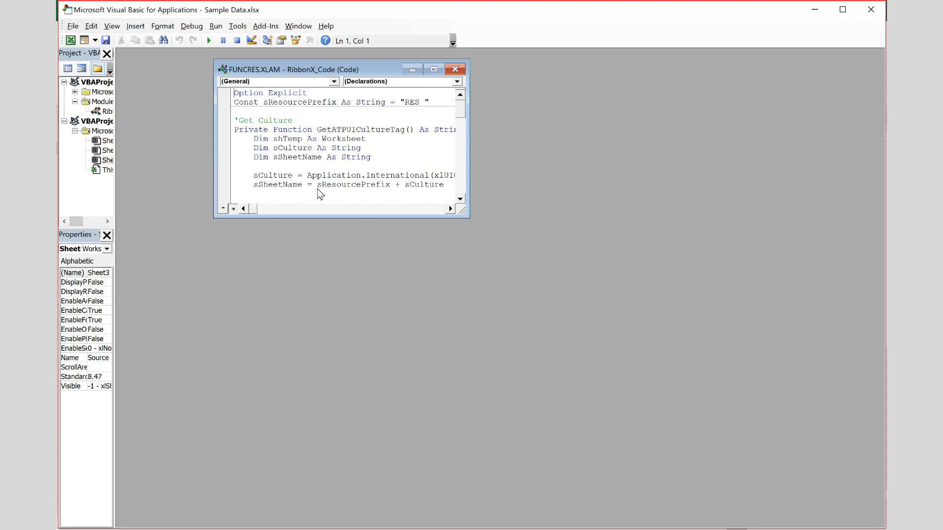
{"action": "left_click", "coordinate": [871, 9]}
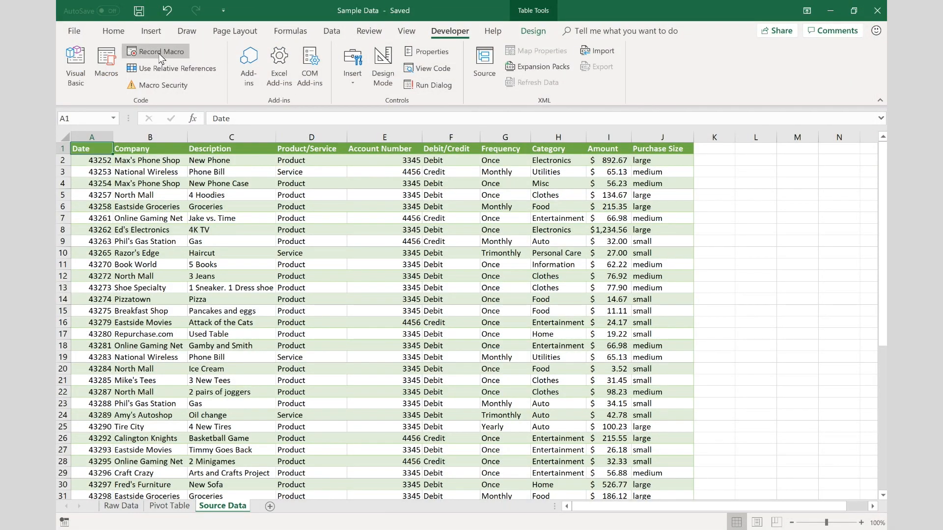
- Start recording a macro named Short_Dates in This Workbook, with shortcut Ctrl+Shift+S and the description "Format Cells to short dates."
{"action": "left_click", "coordinate": [158, 53]}
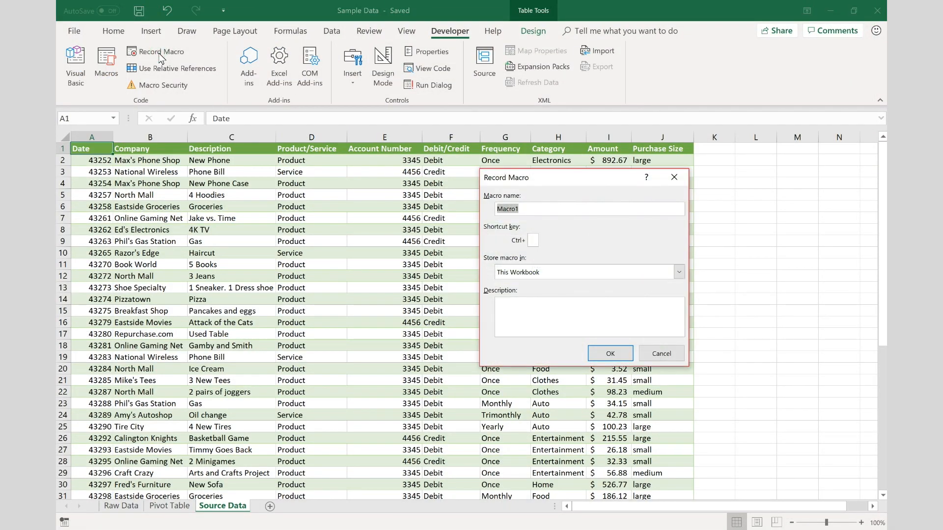
{"action": "type", "text": "Short_Dates"}
{"action": "left_click", "coordinate": [534, 242]}
{"action": "type", "text": "S"}
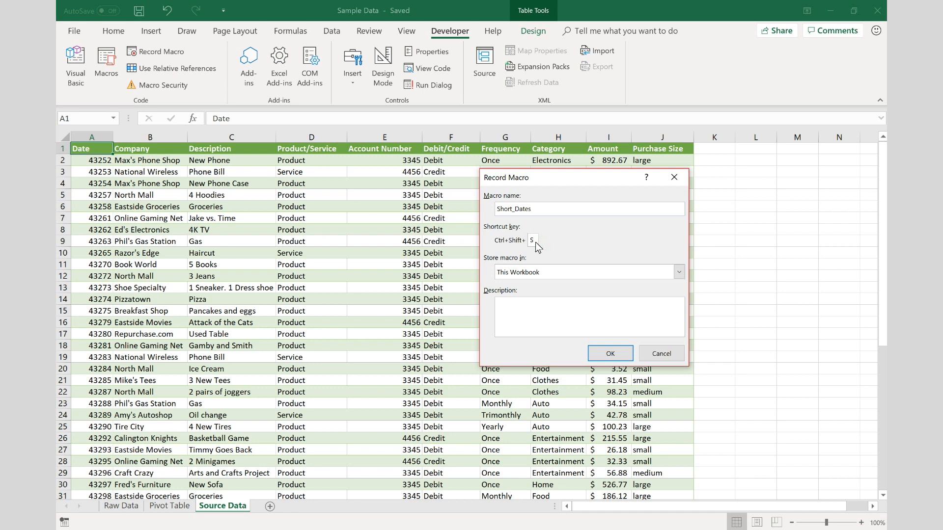
{"action": "left_click", "coordinate": [538, 316]}
{"action": "type", "text": "Format Cells to short dates."}
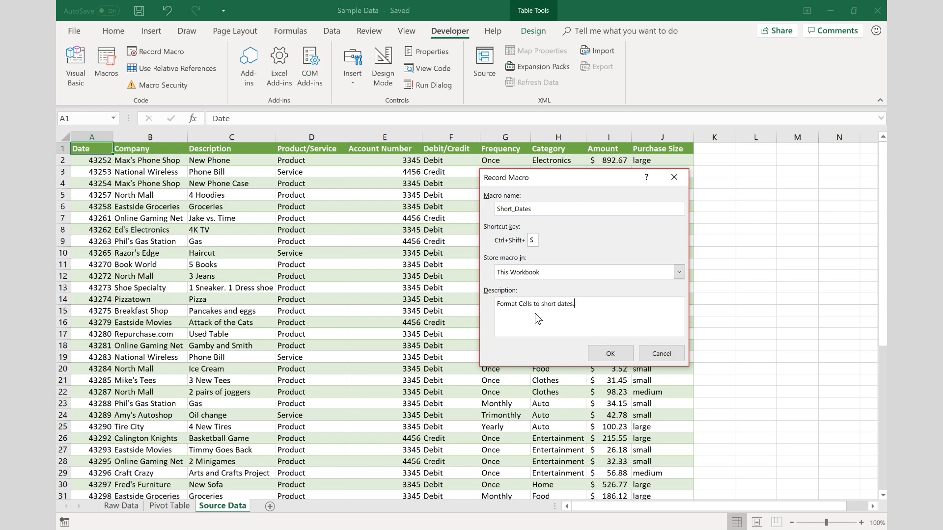
{"action": "left_click", "coordinate": [608, 352]}
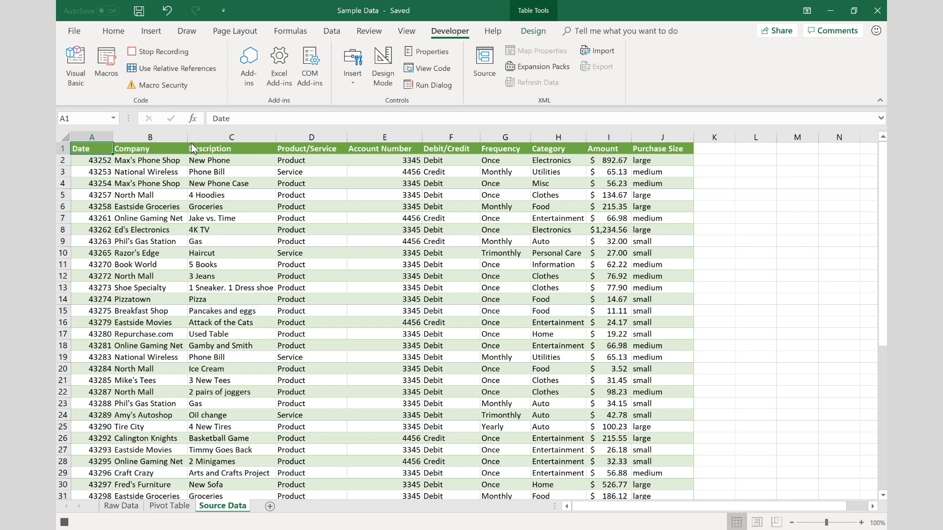
- Format the Date column values from A2 down to the last row as Short Date and stop the macro recording
{"action": "left_click", "coordinate": [84, 162]}
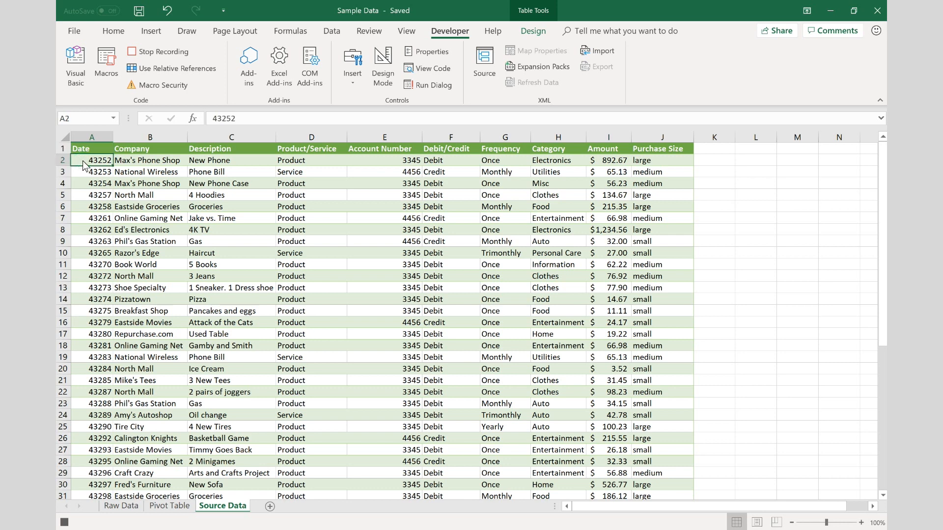
{"action": "key", "text": "ctrl+shift+Down"}
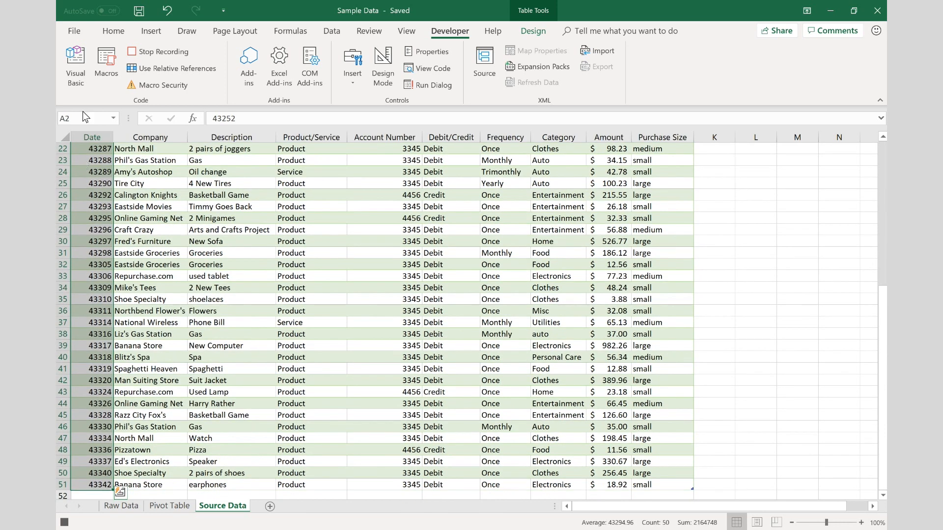
{"action": "left_click", "coordinate": [113, 31]}
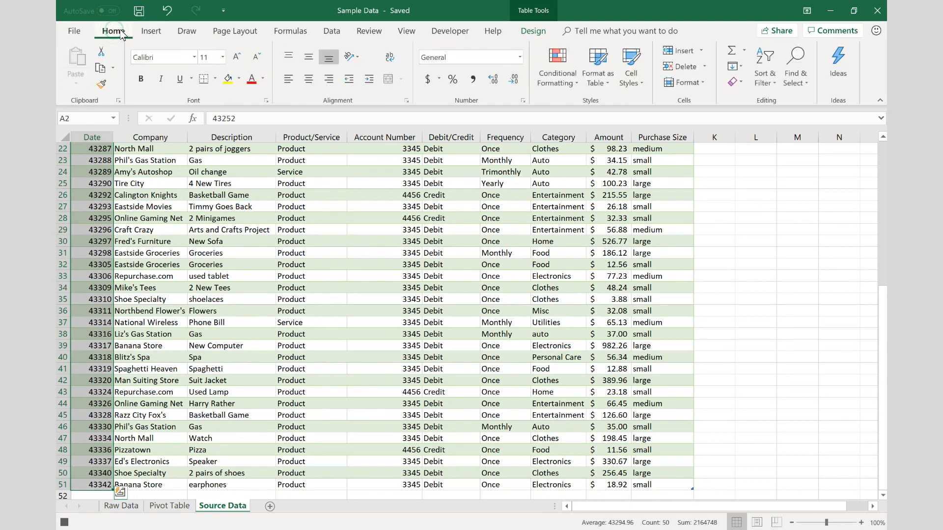
{"action": "left_click", "coordinate": [519, 57]}
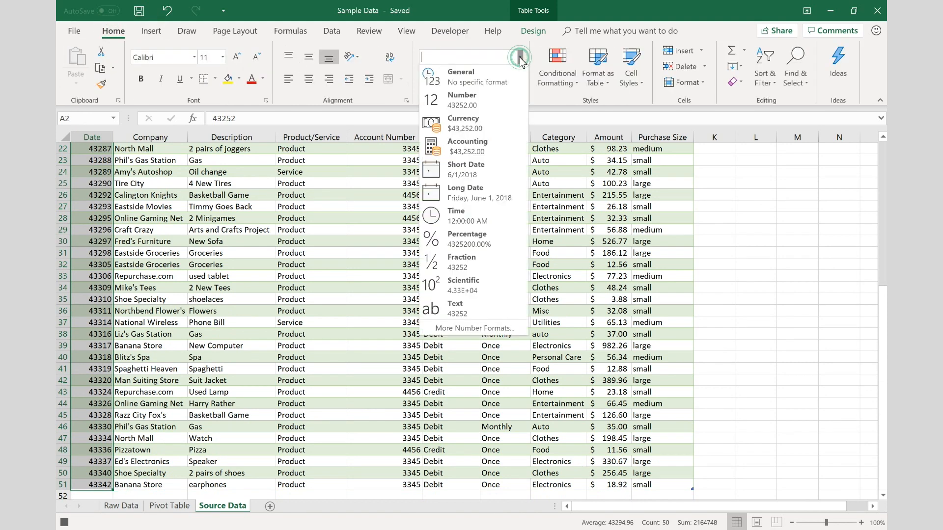
{"action": "left_click", "coordinate": [488, 169]}
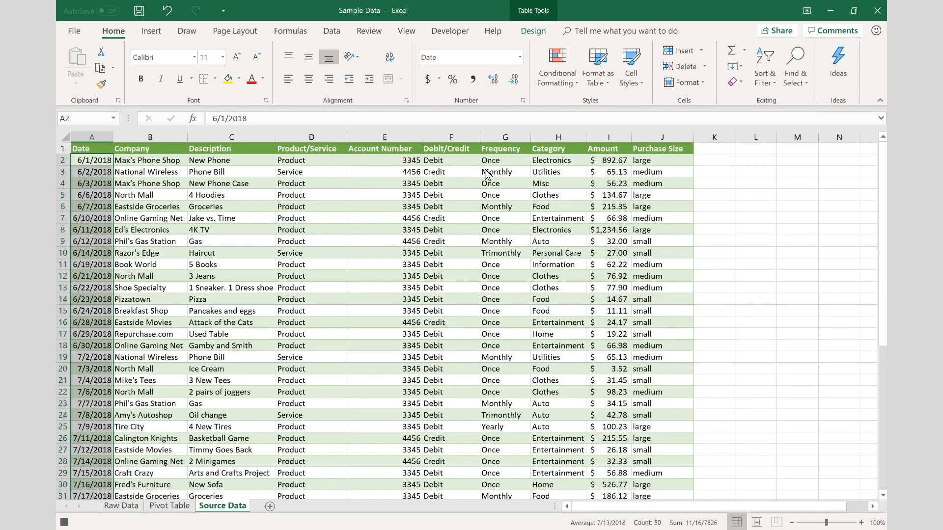
{"action": "key", "text": "Return"}
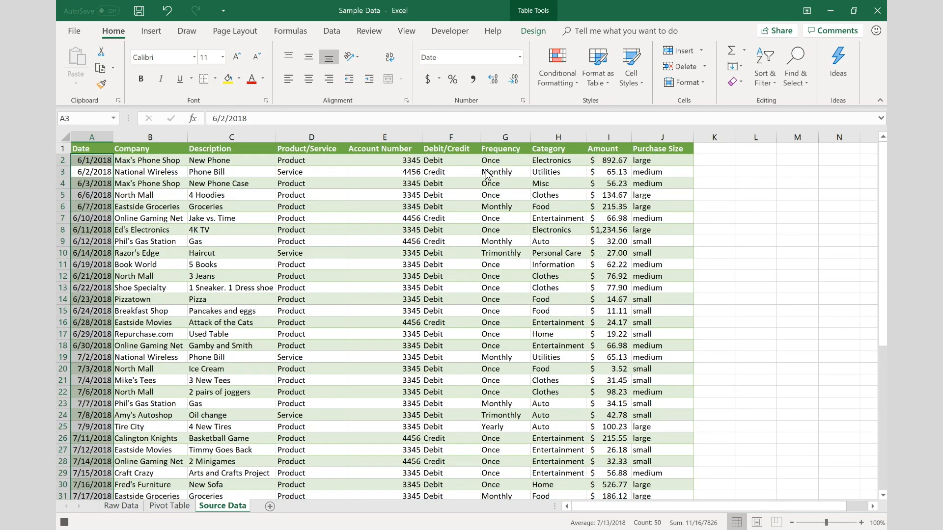
{"action": "left_click", "coordinate": [450, 31]}
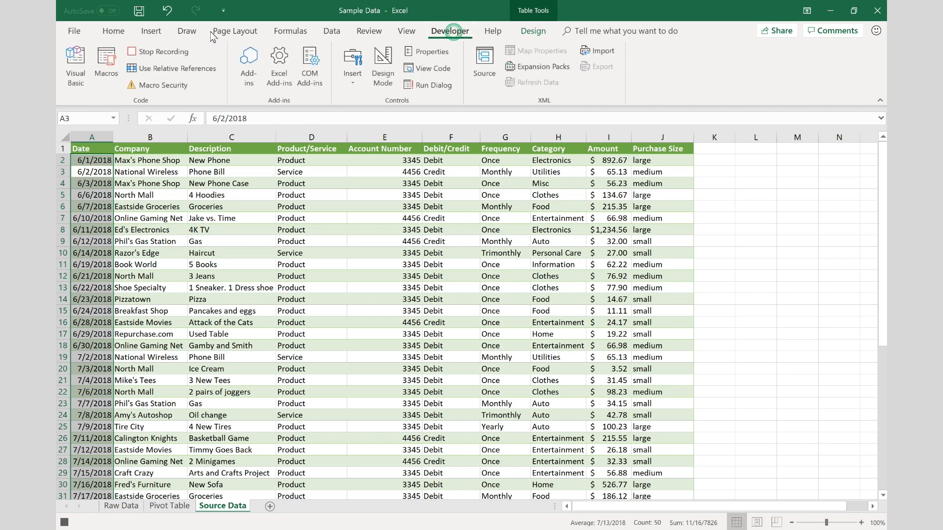
{"action": "left_click", "coordinate": [162, 52]}
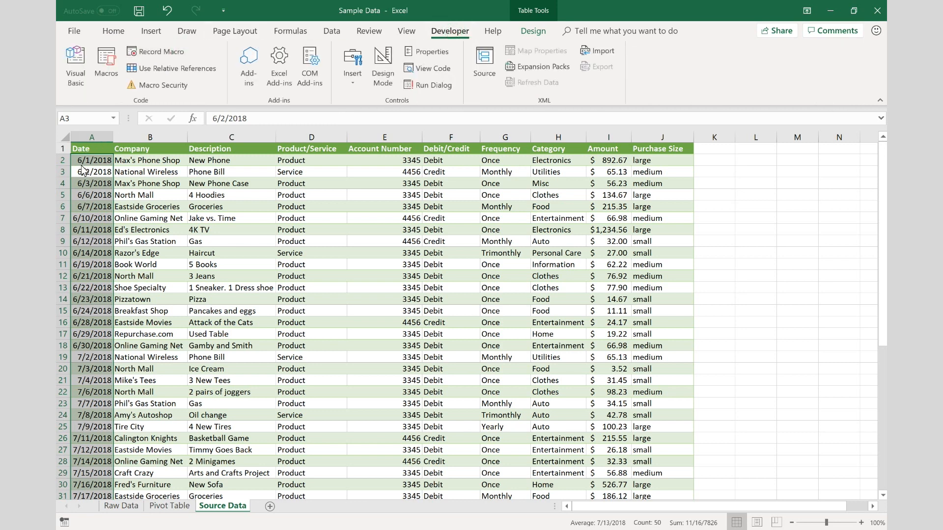
- Reset the number format of the Date column values to General
{"action": "left_click", "coordinate": [120, 37]}
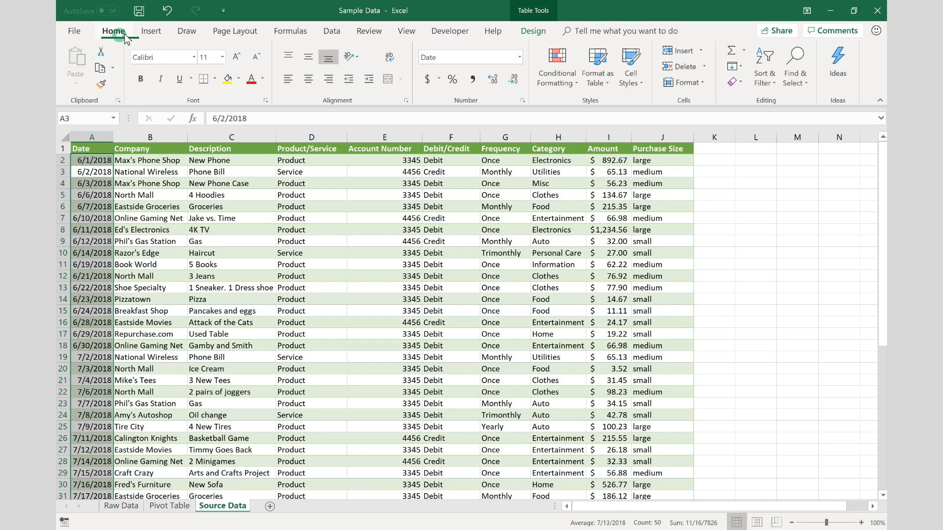
{"action": "left_click", "coordinate": [520, 57]}
{"action": "left_click", "coordinate": [453, 74]}
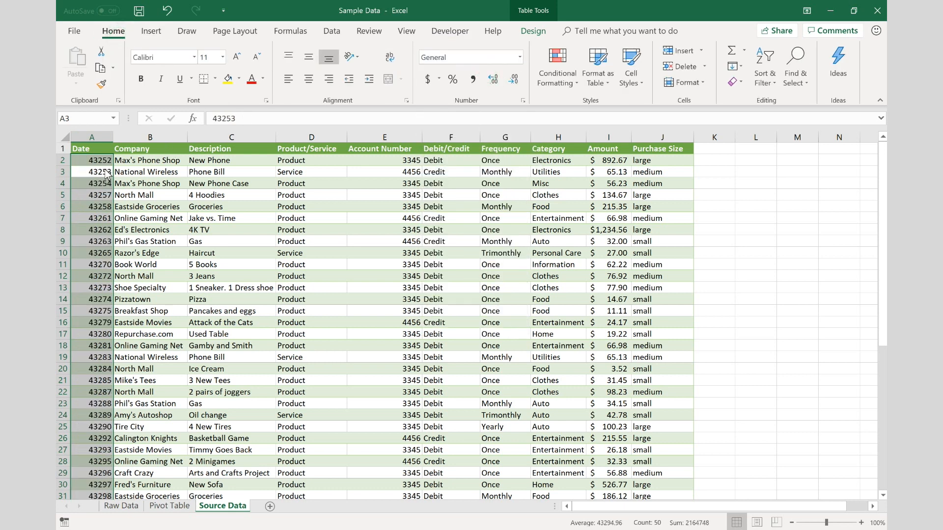
- Run the Short_Dates macro from cell A2 to test it on the Date column
{"action": "left_click", "coordinate": [147, 162]}
{"action": "left_click", "coordinate": [90, 162]}
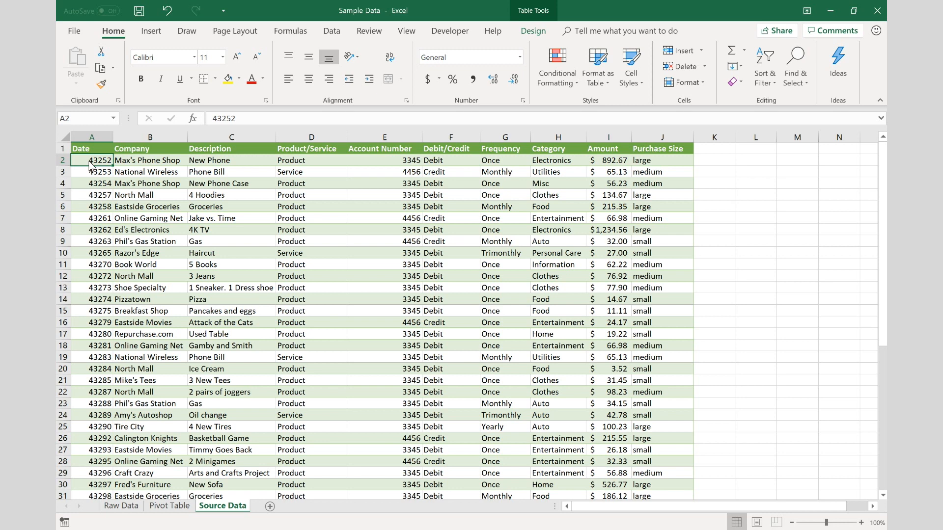
{"action": "key", "text": "ctrl+z"}
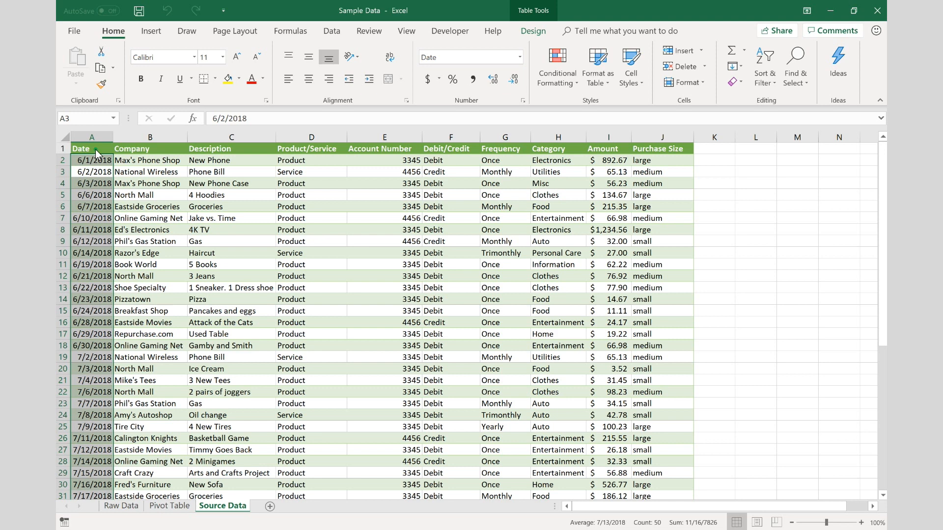
- Start recording a macro named Filter_Row from cell A1, with shortcut Ctrl+Shift+F and the description "Add Filter to a row"
{"action": "left_click", "coordinate": [95, 149]}
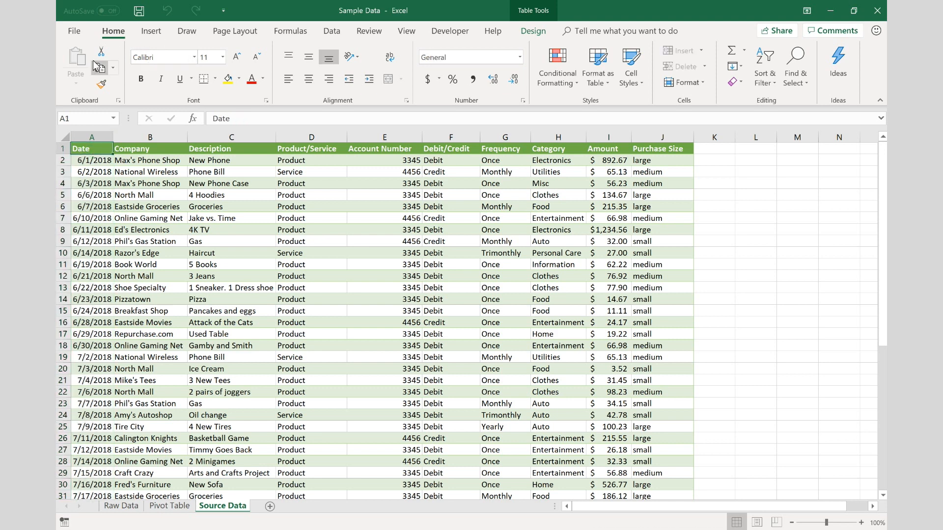
{"action": "left_click", "coordinate": [450, 31]}
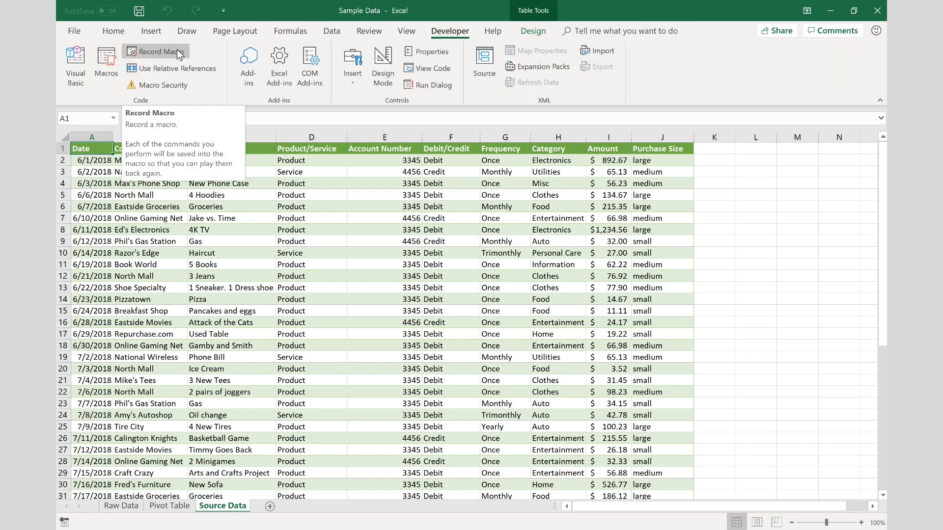
{"action": "left_click", "coordinate": [179, 54]}
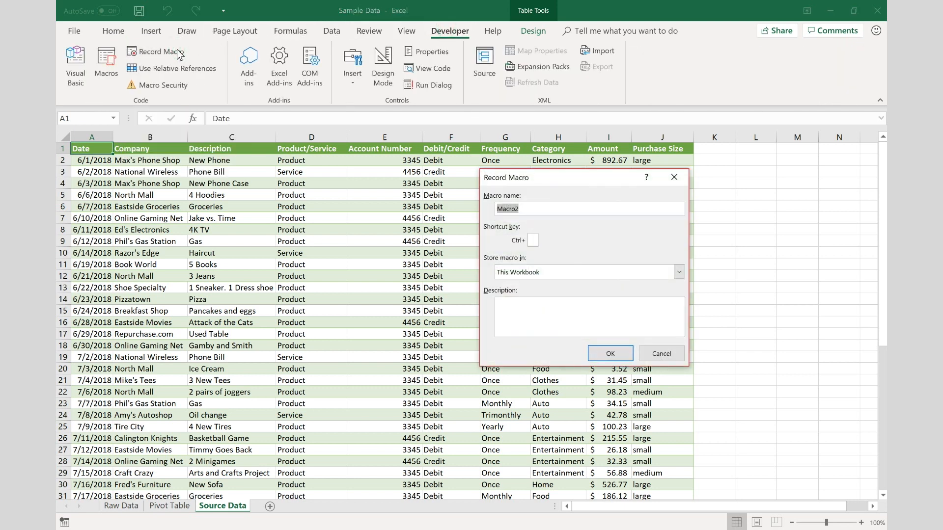
{"action": "type", "text": "Filter_Row"}
{"action": "left_click", "coordinate": [534, 240]}
{"action": "type", "text": "F"}
{"action": "left_click", "coordinate": [510, 318]}
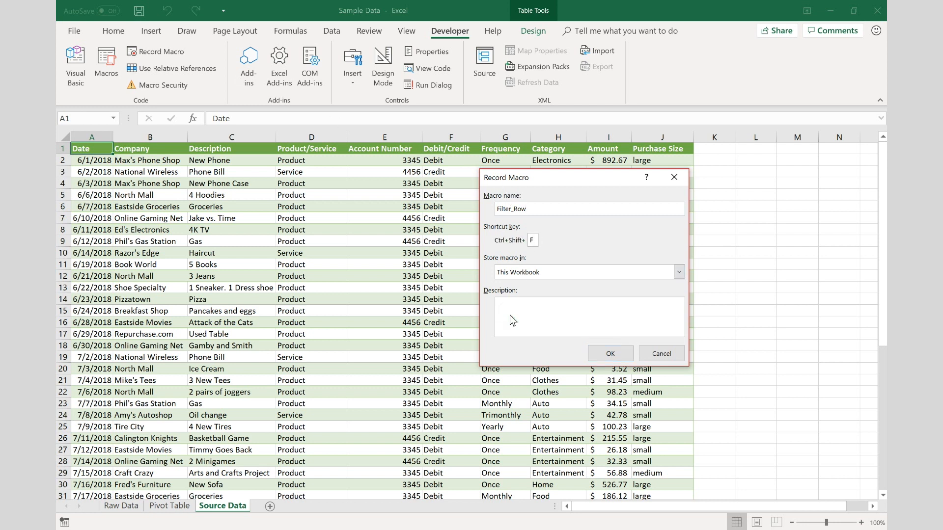
{"action": "type", "text": "Add Filter to a row."}
{"action": "left_click", "coordinate": [609, 353]}
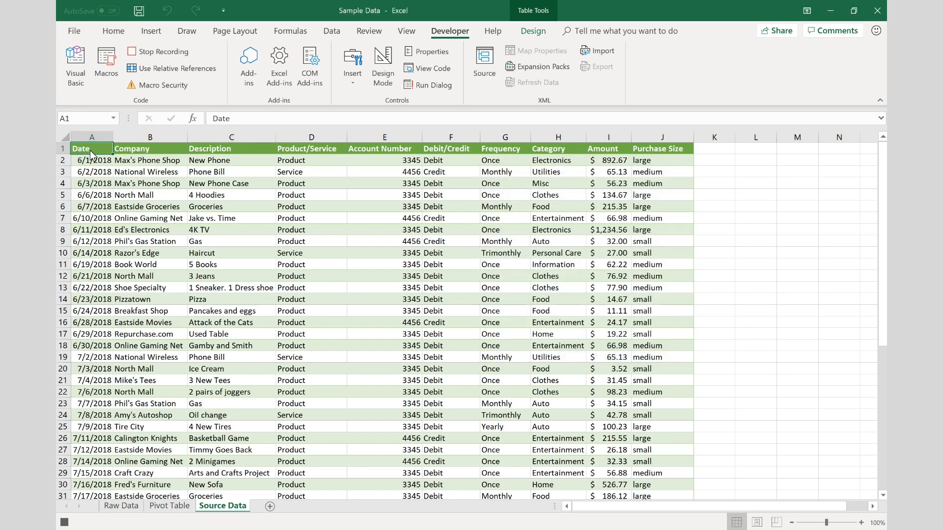
- Add filters to the header row from Date through Purchase Size and stop the macro recording
{"action": "key", "text": "ctrl+shift+Right"}
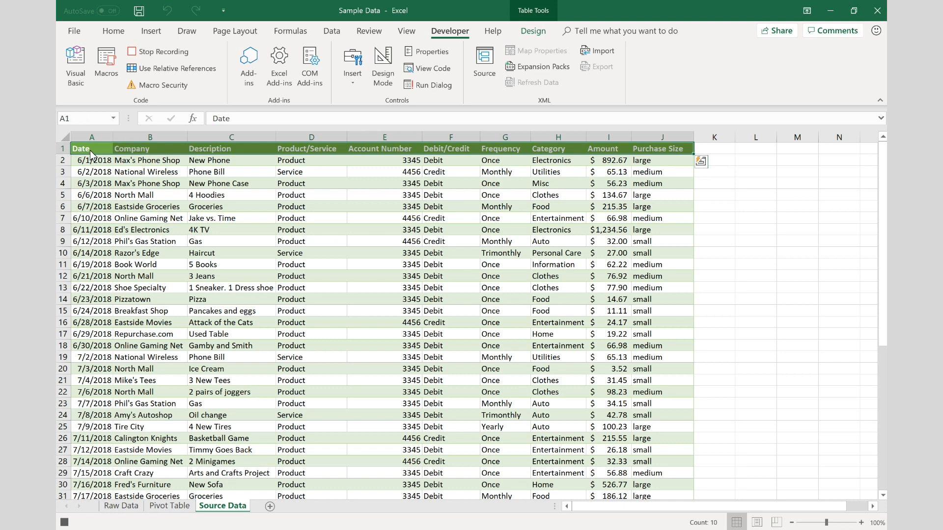
{"action": "left_click", "coordinate": [117, 34]}
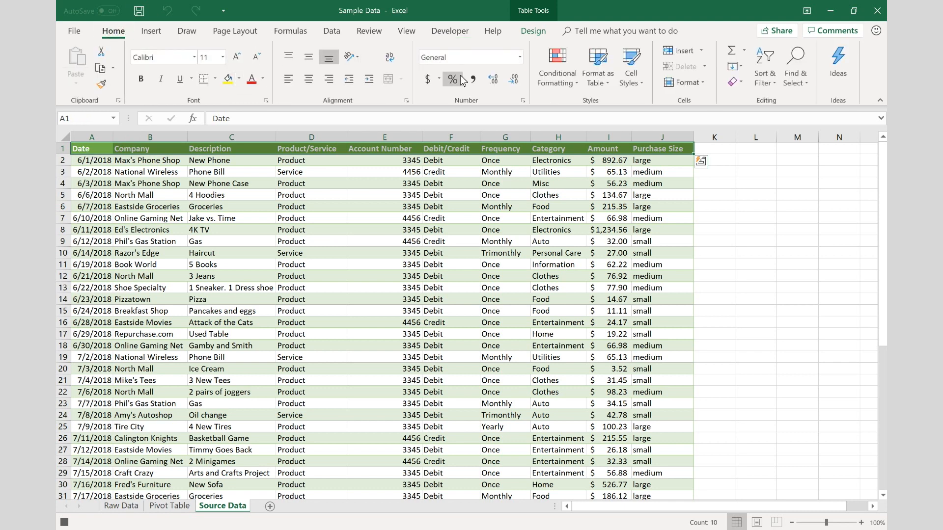
{"action": "left_click", "coordinate": [760, 81]}
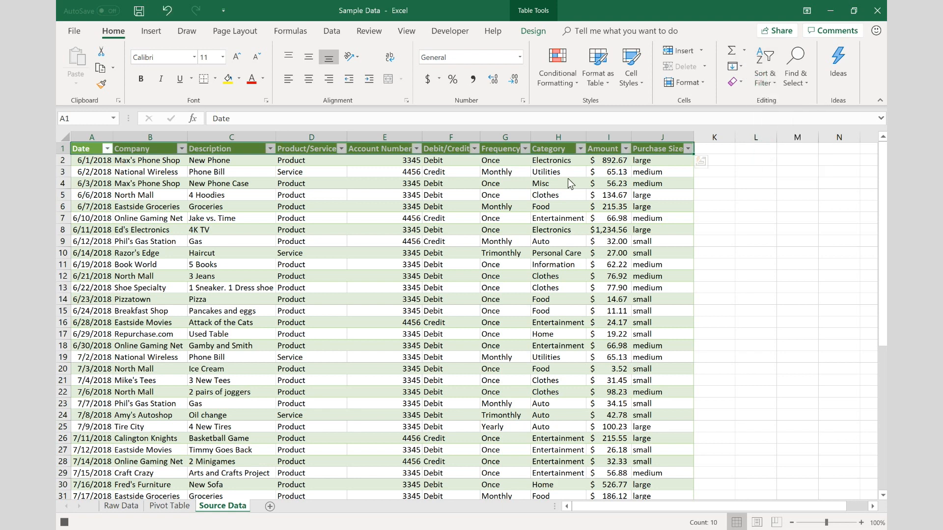
{"action": "left_click", "coordinate": [444, 32]}
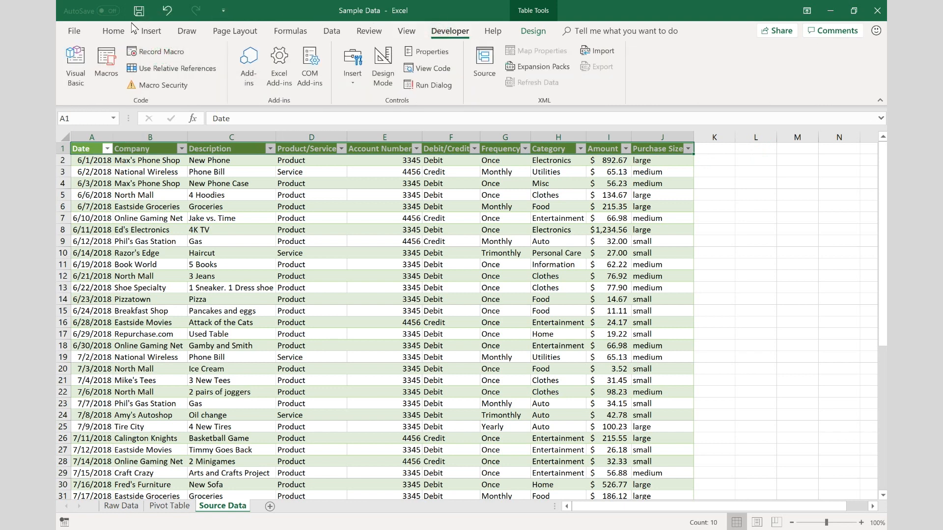
- Remove the filters from the table's header row
{"action": "left_click", "coordinate": [118, 33]}
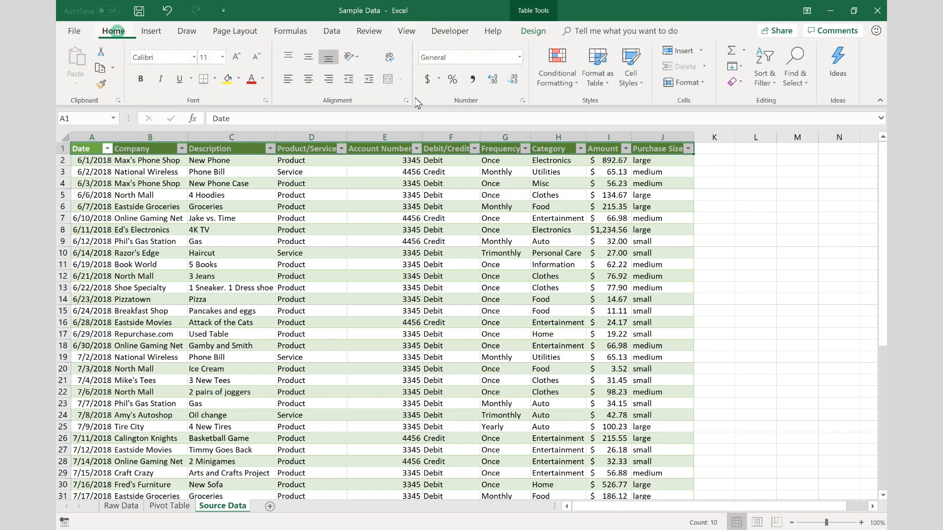
{"action": "left_click", "coordinate": [770, 84]}
{"action": "left_click", "coordinate": [774, 147]}
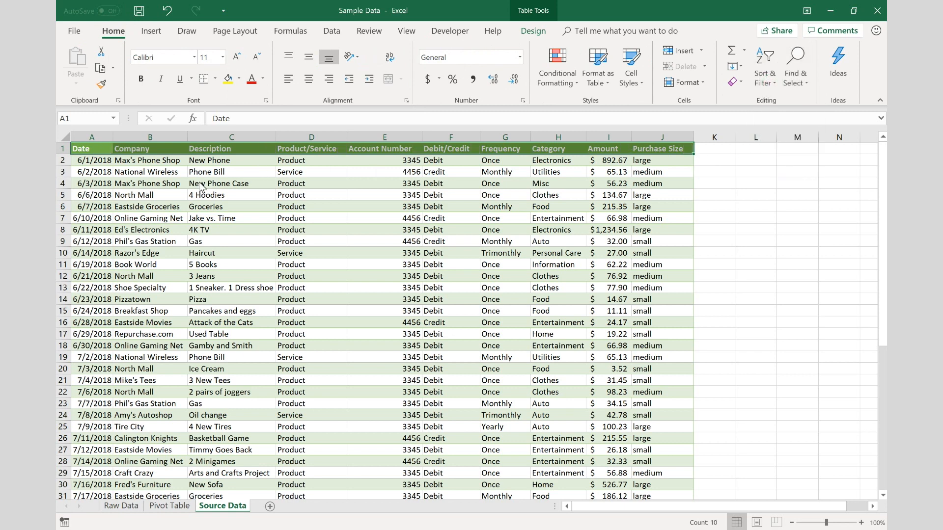
- Run the Filter_Row macro from cell A1 to test it on the table's header row
{"action": "left_click", "coordinate": [96, 158]}
{"action": "left_click", "coordinate": [95, 150]}
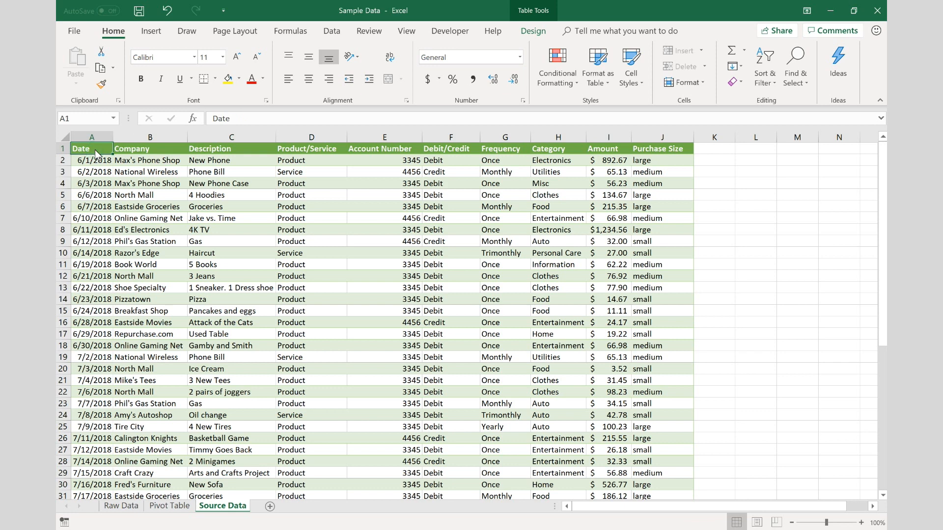
{"action": "key", "text": "ctrl+z"}
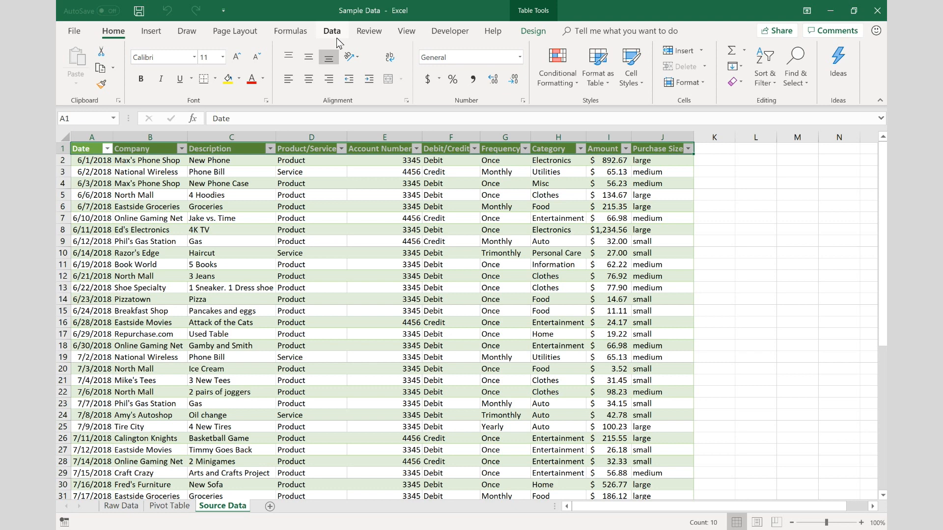
- Step into the Filter_Row macro to examine its VBA code, and return to cell A1 of the worksheet
{"action": "left_click", "coordinate": [456, 36]}
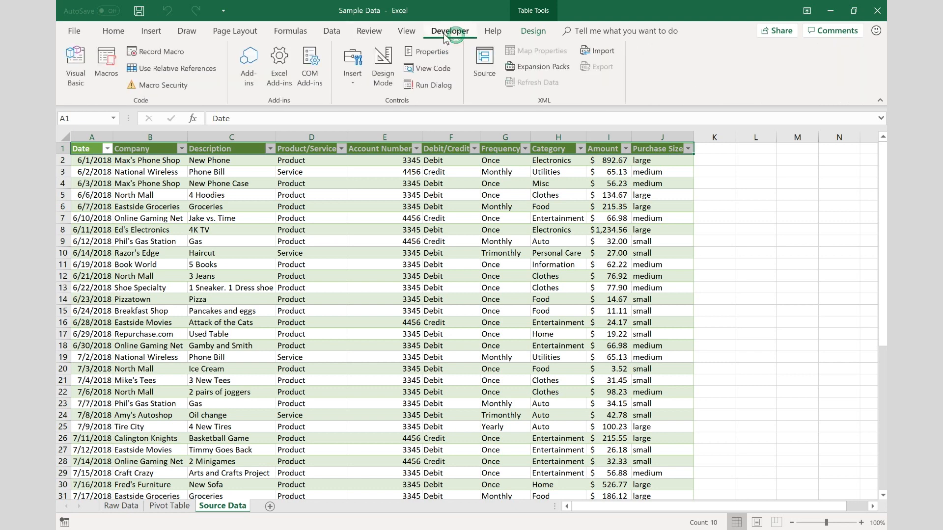
{"action": "left_click", "coordinate": [108, 72]}
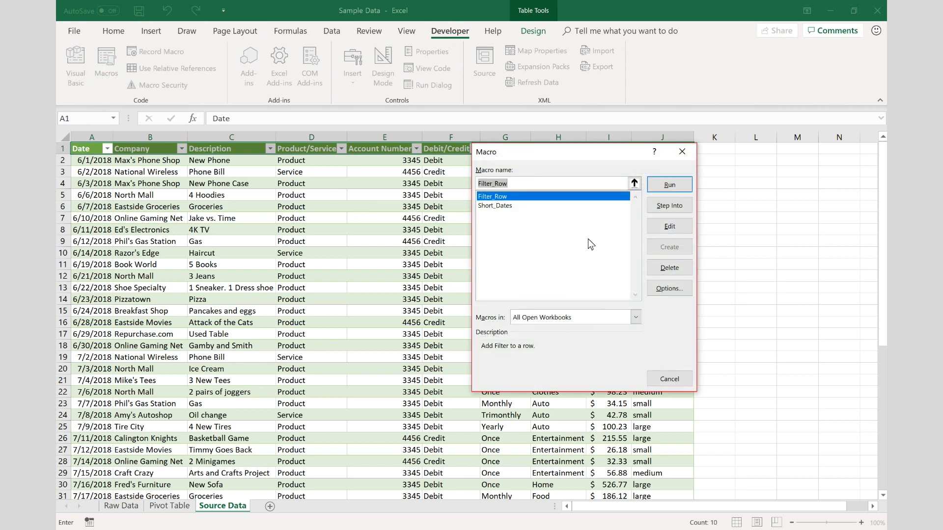
{"action": "left_click", "coordinate": [500, 205]}
{"action": "left_click", "coordinate": [499, 198]}
{"action": "left_click", "coordinate": [670, 206]}
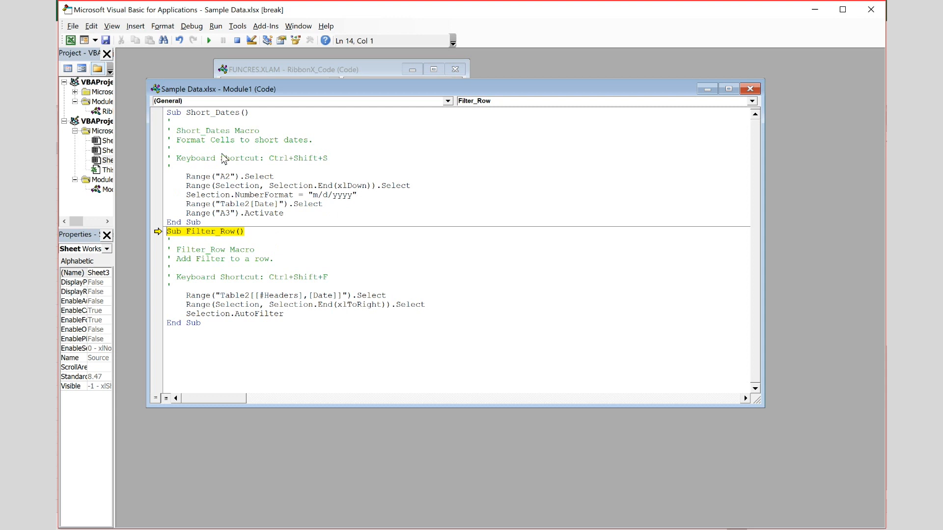
{"action": "left_click", "coordinate": [871, 10]}
{"action": "left_click", "coordinate": [423, 317]}
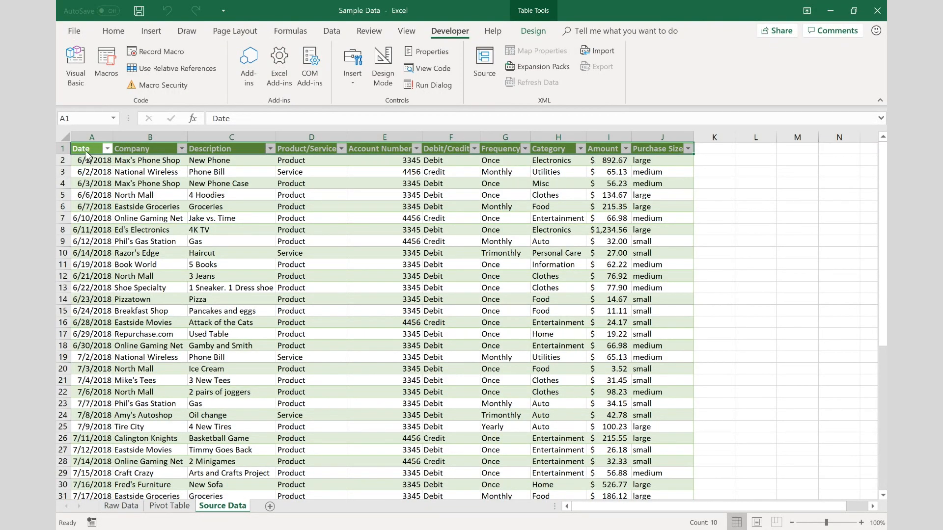
{"action": "left_click", "coordinate": [87, 152]}
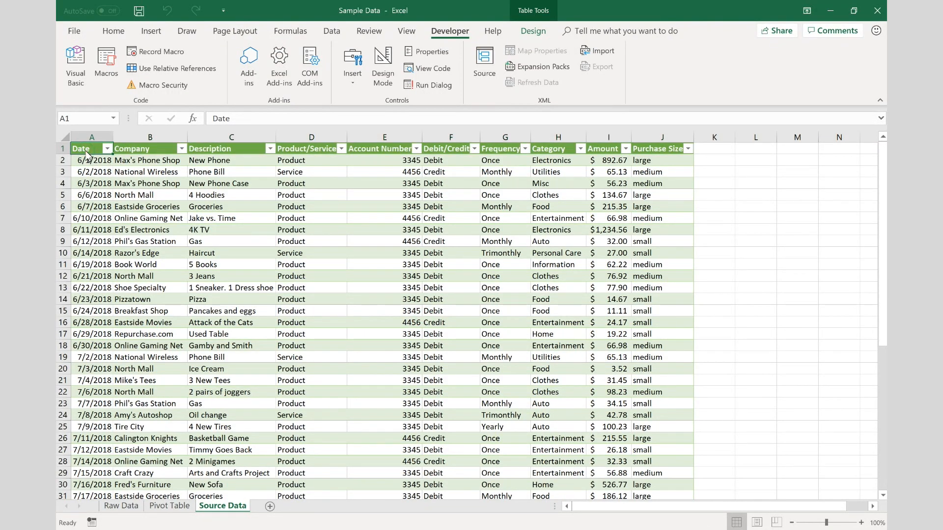